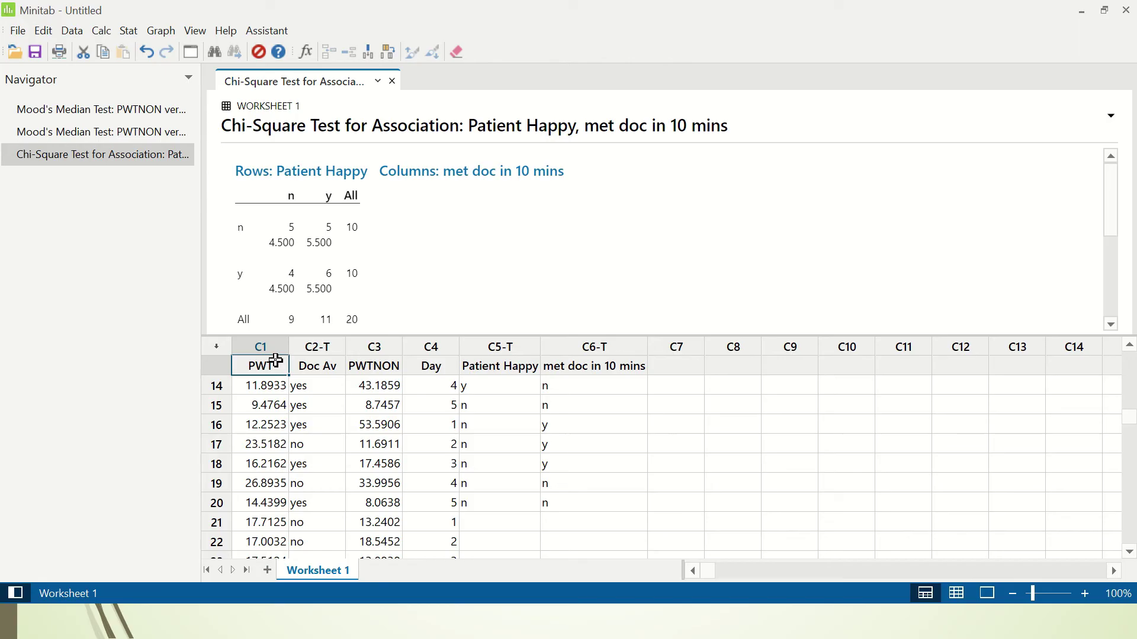
Step: Create a Graphical Summary of PWT (mean 15.372, StDev 5.029) and view the report enlarged
{"action": "key", "text": "Up"}
{"action": "key", "text": "Up"}
{"action": "key", "text": "Up"}
{"action": "key", "text": "Up"}
{"action": "key", "text": "Up"}
{"action": "key", "text": "Up"}
{"action": "key", "text": "Up"}
{"action": "key", "text": "Up"}
{"action": "key", "text": "Up"}
{"action": "key", "text": "Up"}
{"action": "key", "text": "Up"}
{"action": "key", "text": "Up"}
{"action": "key", "text": "Up"}
{"action": "key", "text": "Up"}
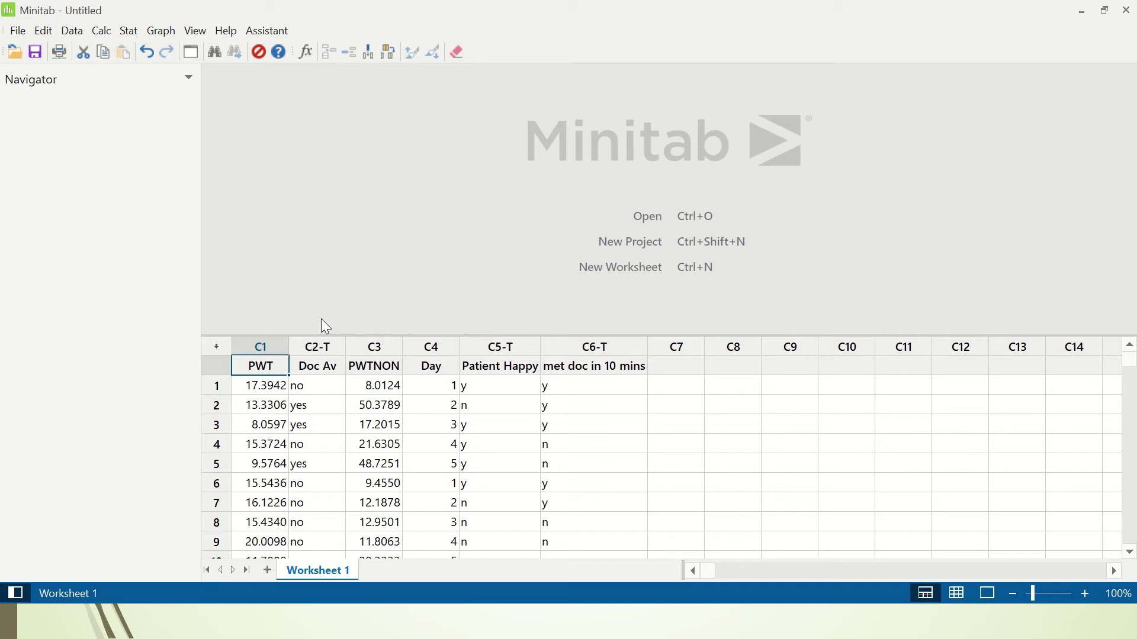
{"action": "left_click", "coordinate": [129, 30]}
{"action": "mouse_move", "coordinate": [166, 50]}
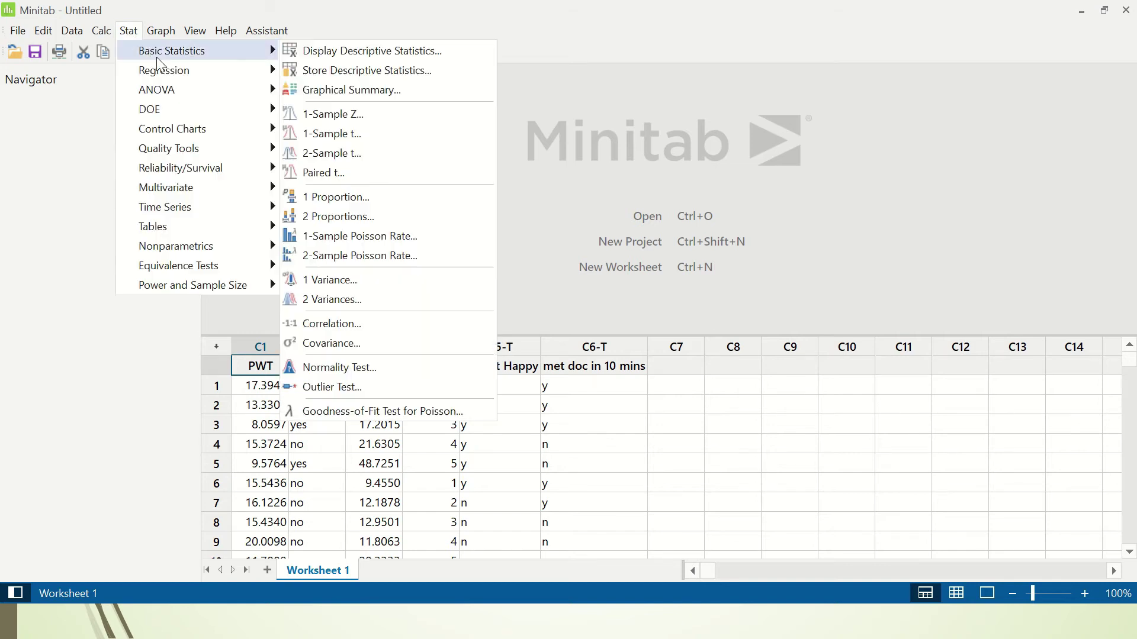
{"action": "left_click", "coordinate": [407, 90]}
{"action": "left_click", "coordinate": [600, 230]}
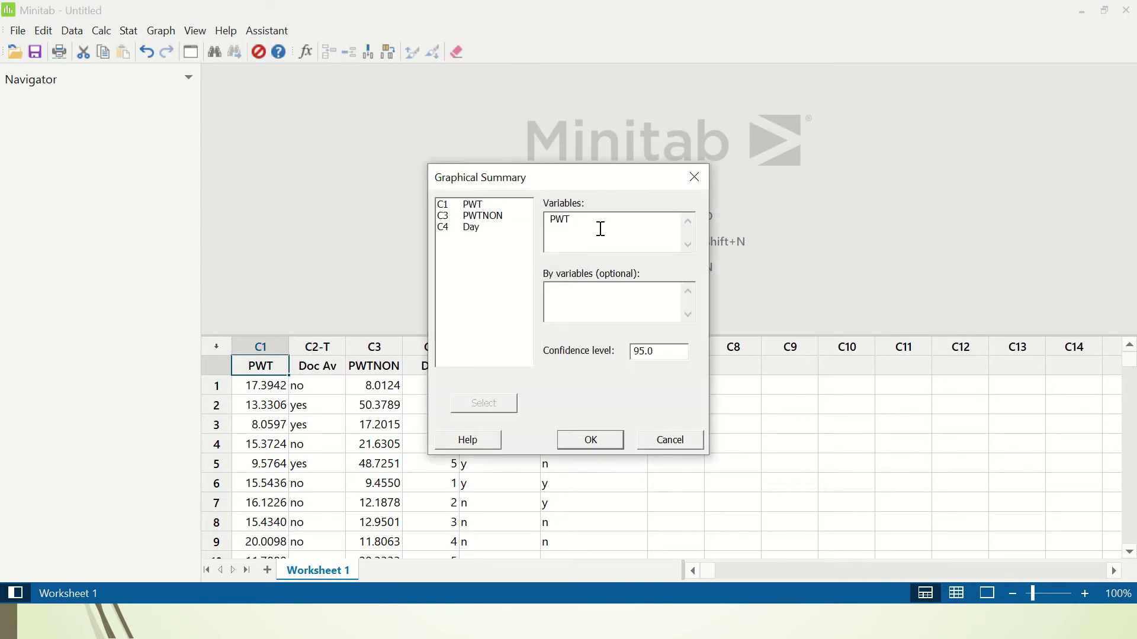
{"action": "left_click", "coordinate": [592, 440]}
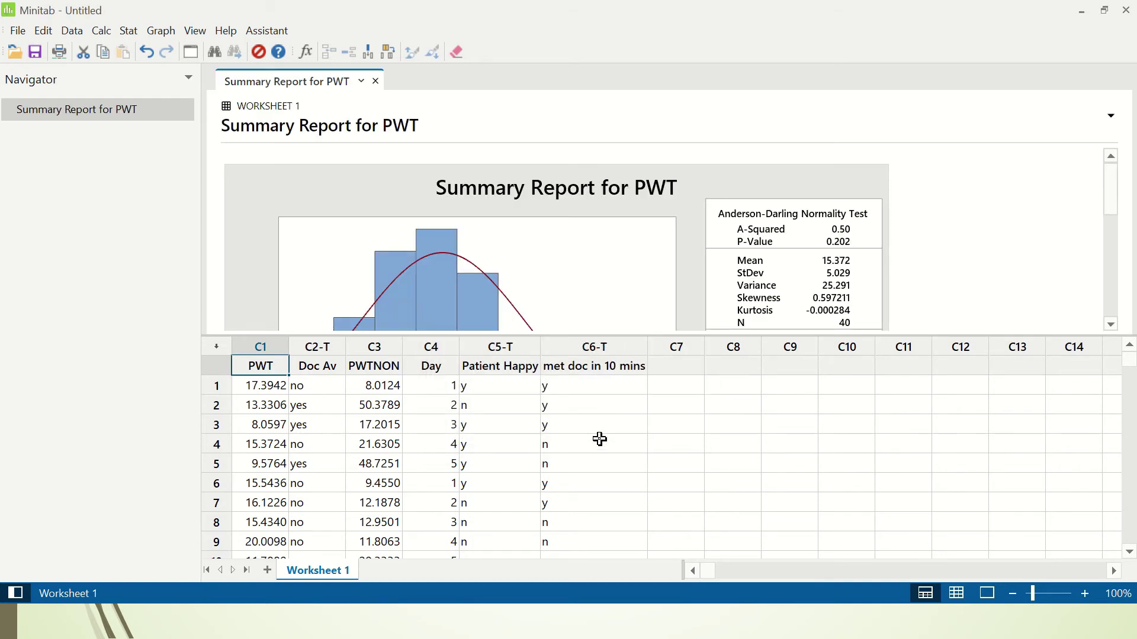
{"action": "double_click", "coordinate": [733, 168]}
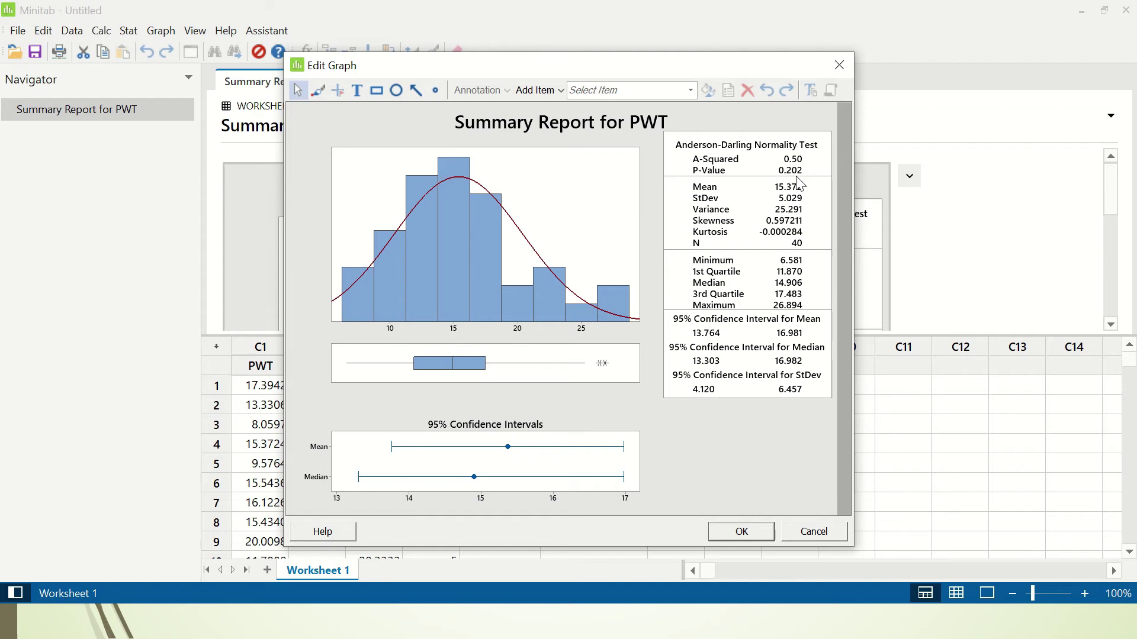
Step: Cancel the Edit Graph dialog to close the enlarged PWT summary report
{"action": "left_click", "coordinate": [806, 532]}
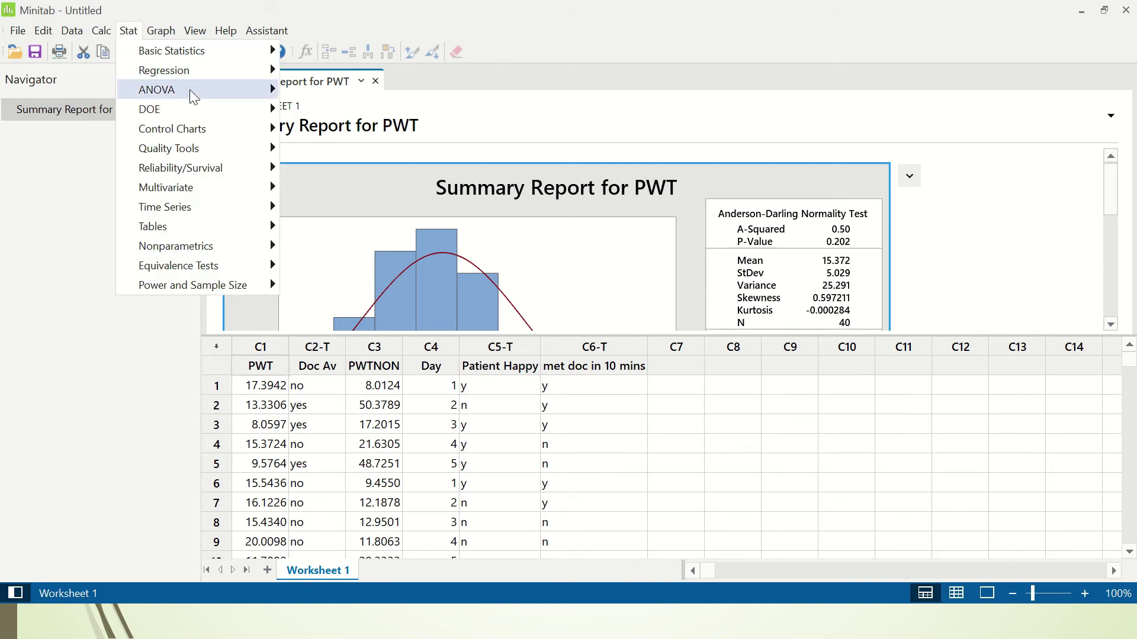
Step: Run a one-way ANOVA of PWT by factor Doc Av and scroll to its F 41.01, P 0.000 table
{"action": "mouse_move", "coordinate": [193, 96]}
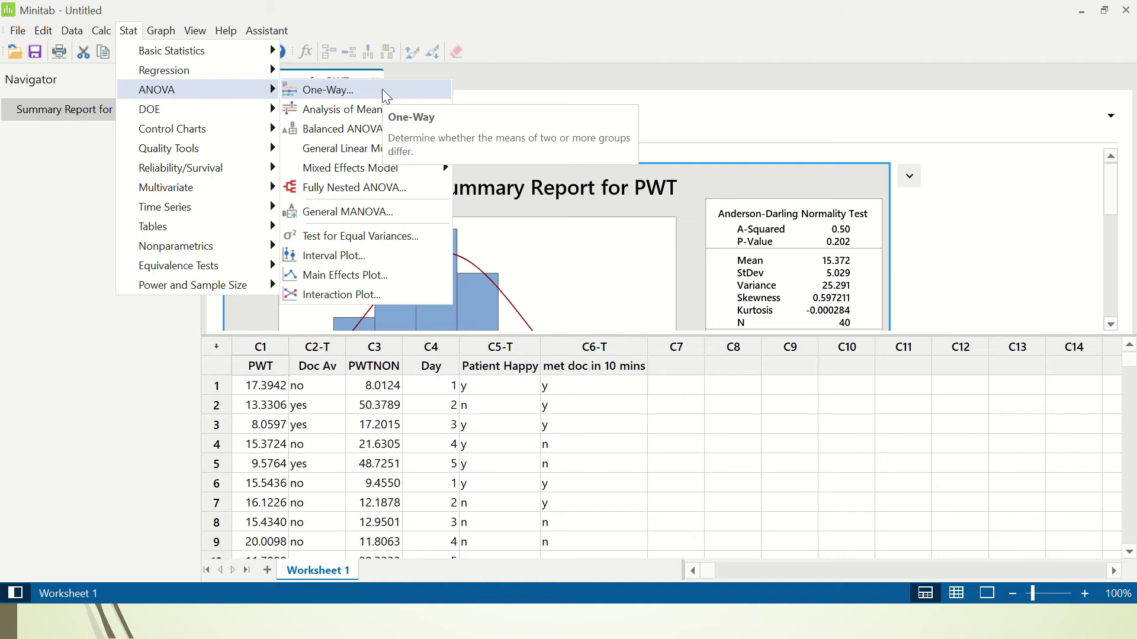
{"action": "left_click", "coordinate": [386, 95]}
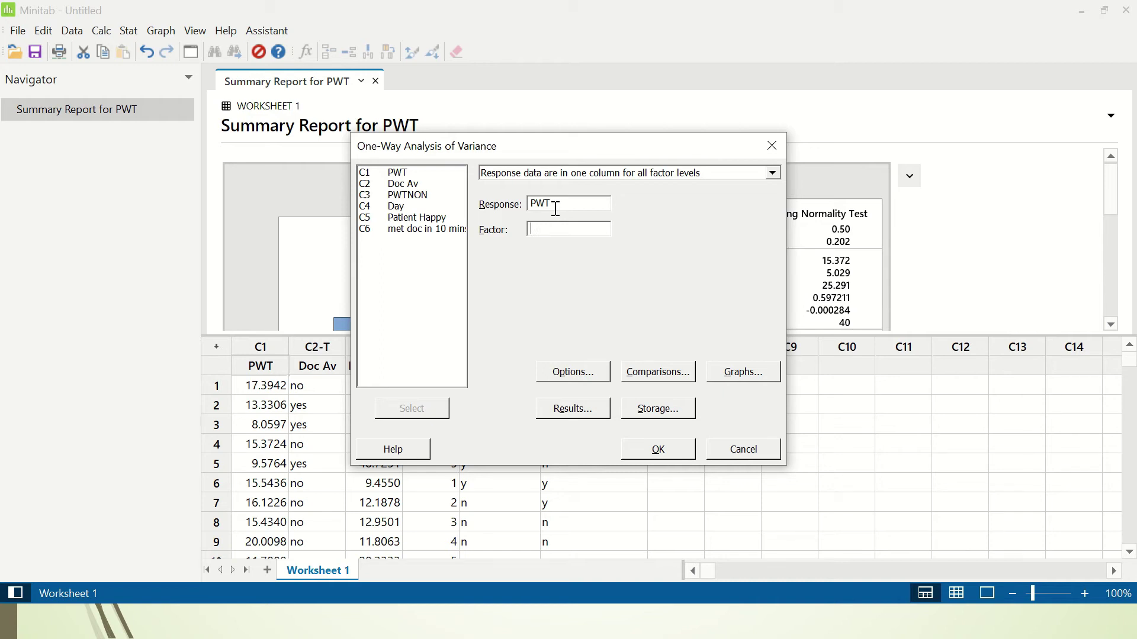
{"action": "double_click", "coordinate": [412, 185]}
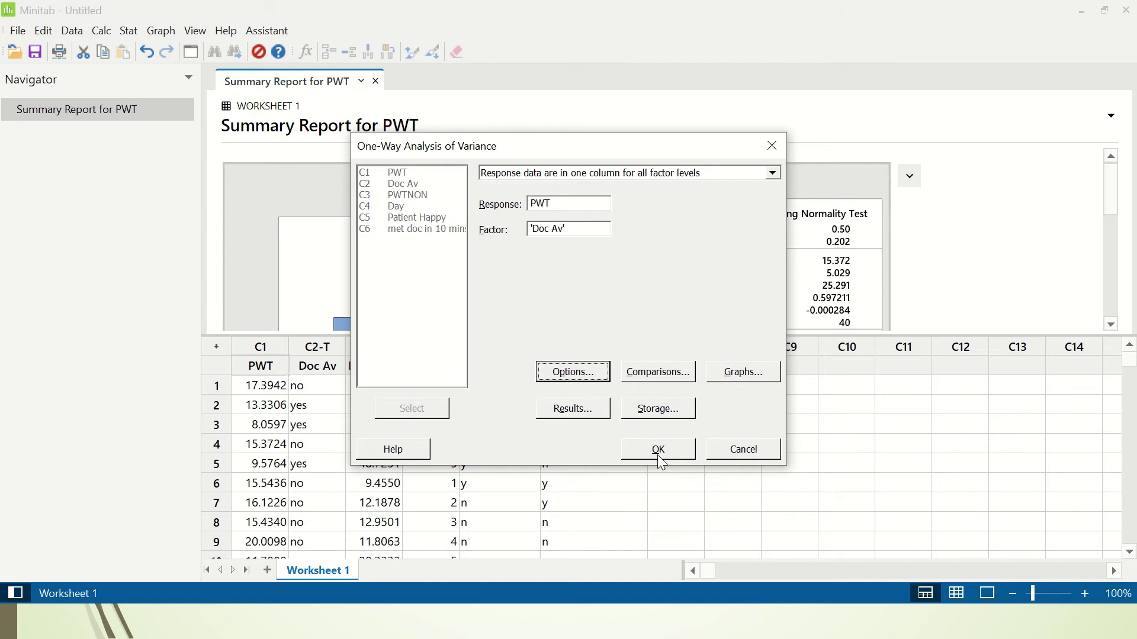
{"action": "left_click", "coordinate": [658, 449]}
{"action": "left_click", "coordinate": [1110, 324]}
{"action": "left_click", "coordinate": [1111, 268]}
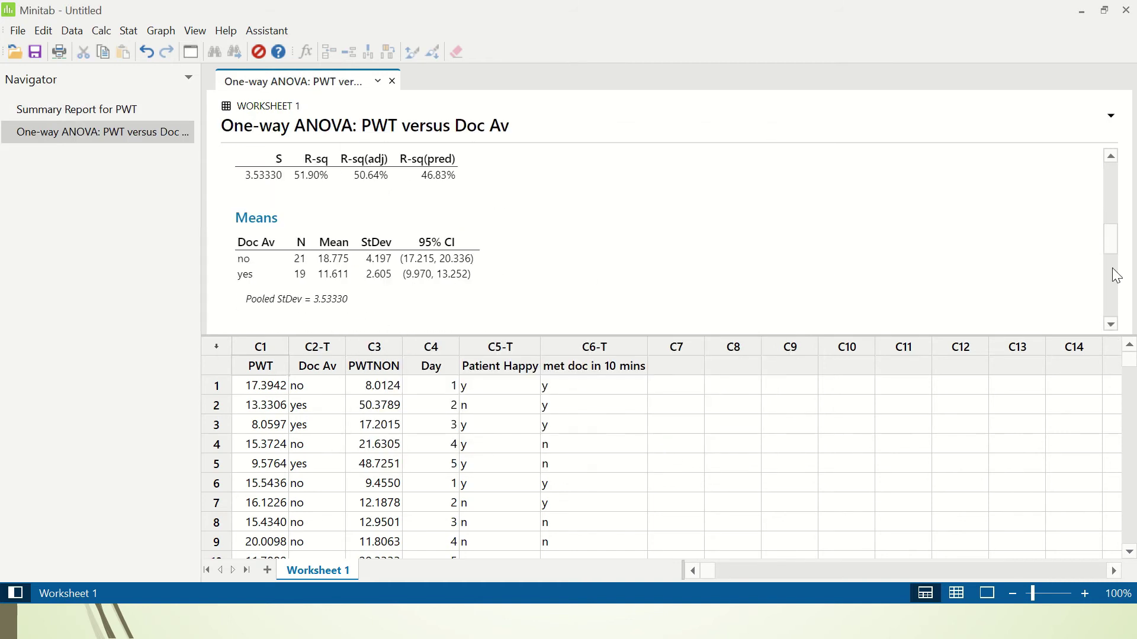
{"action": "left_click_drag", "start_coordinate": [1112, 268], "coordinate": [1107, 211]}
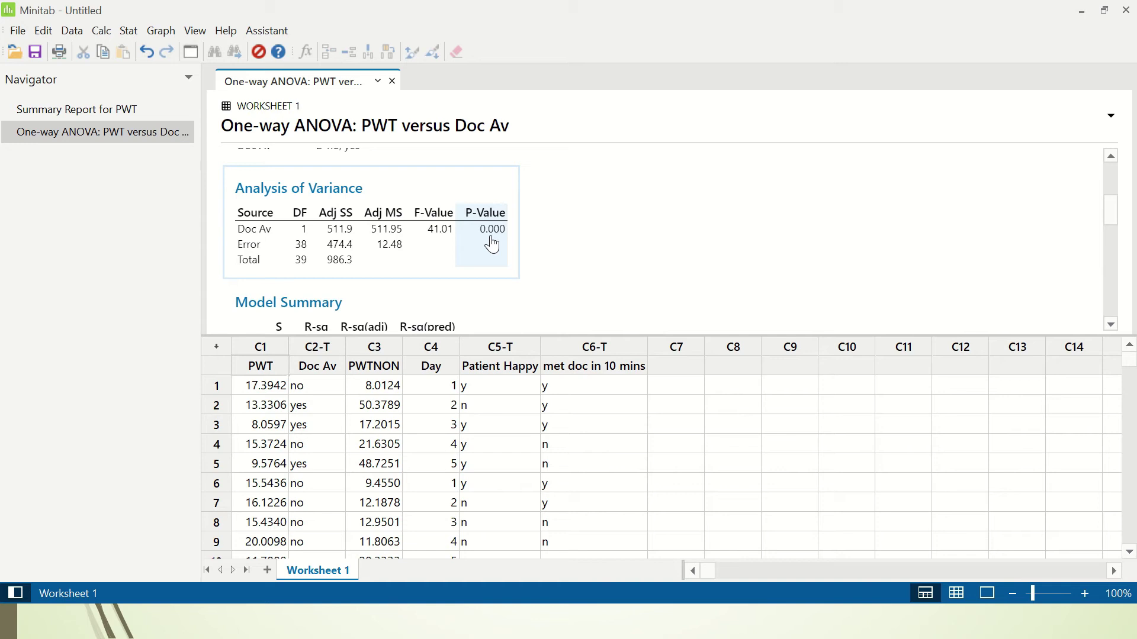
{"action": "mouse_move", "coordinate": [1109, 229]}
{"action": "left_mouse_down"}
{"action": "mouse_move", "coordinate": [1106, 183]}
{"action": "mouse_move", "coordinate": [1109, 244]}
{"action": "left_mouse_up"}
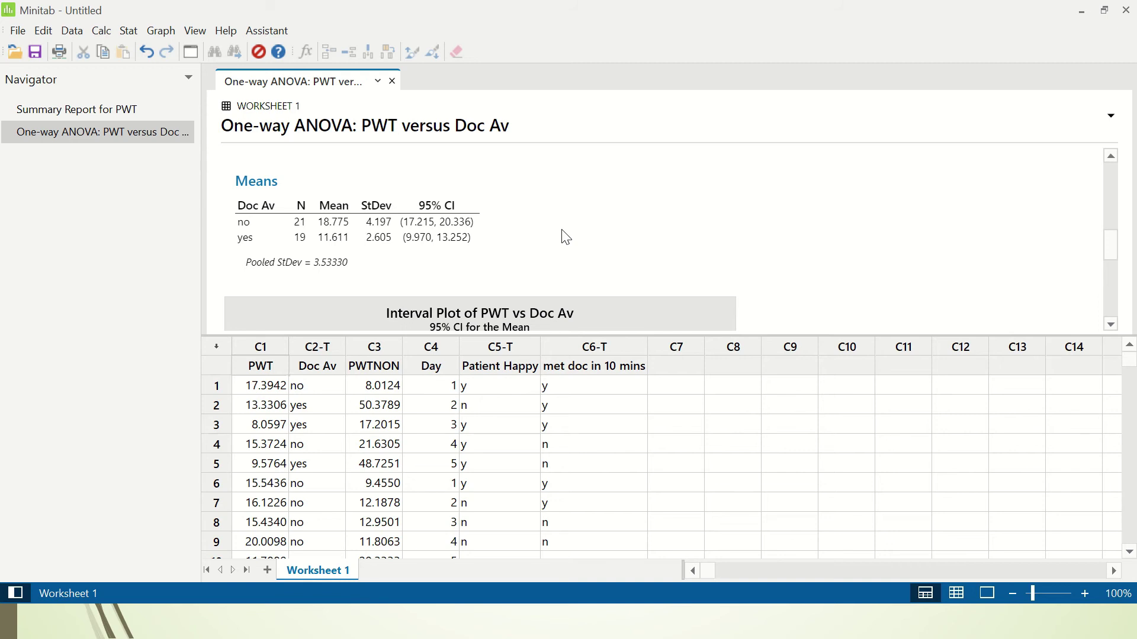
Step: Generate a Graphical Summary for PWTNON instead of PWT (mean 22.494, StDev 16.908)
{"action": "left_click", "coordinate": [125, 30]}
{"action": "mouse_move", "coordinate": [202, 51]}
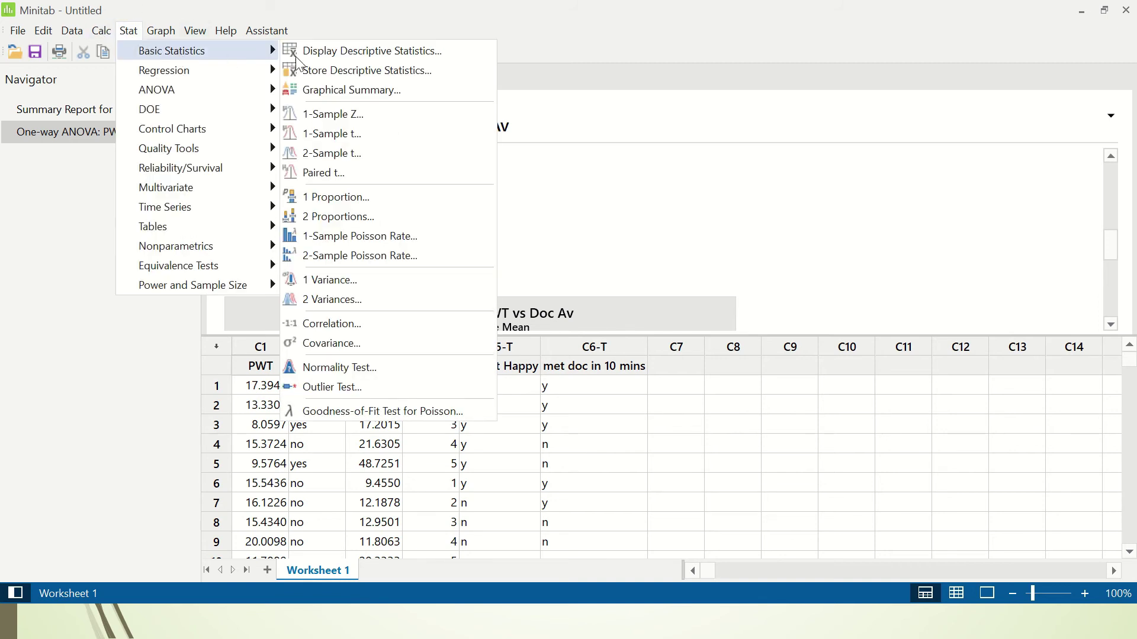
{"action": "left_click", "coordinate": [384, 96]}
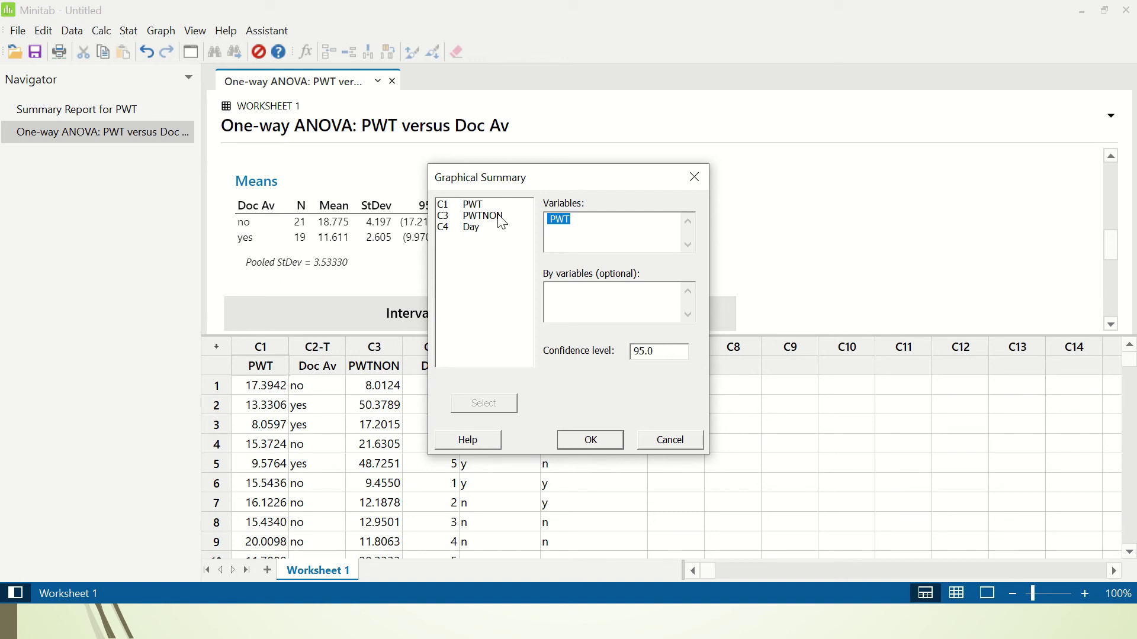
{"action": "double_click", "coordinate": [502, 221]}
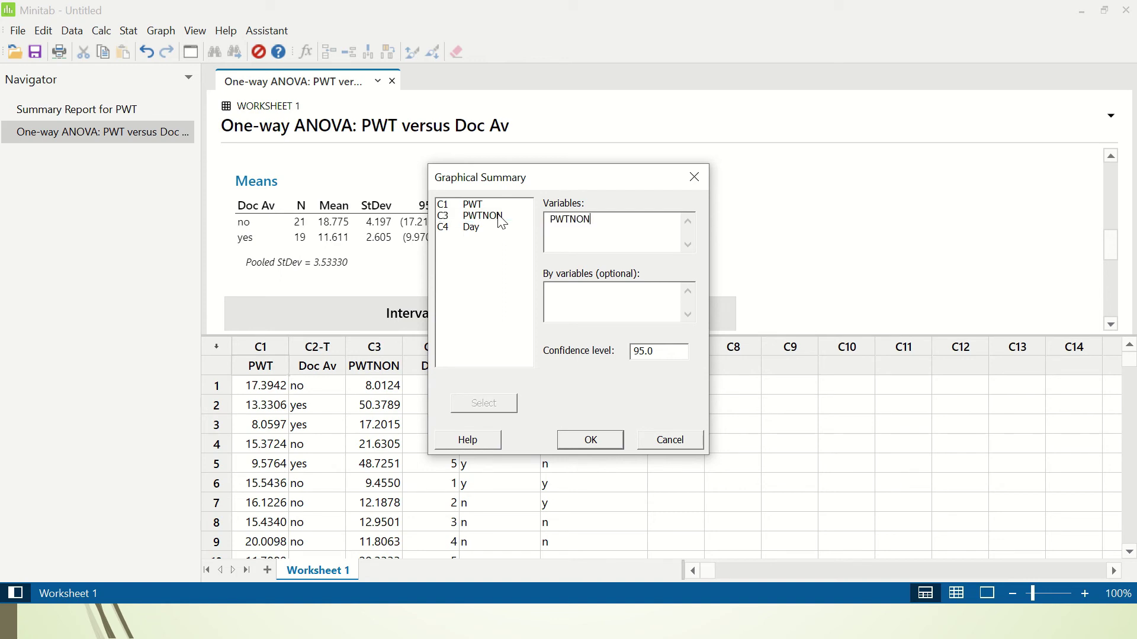
{"action": "left_click", "coordinate": [611, 441]}
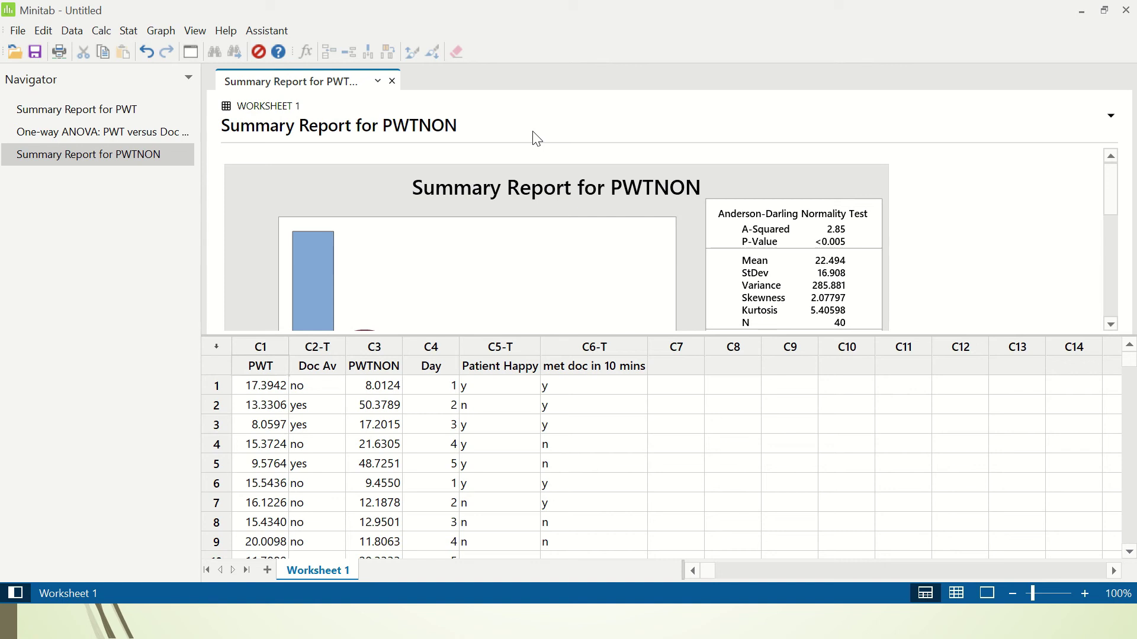
Step: Run Mood's median test with response PWTNON and factor Day, showing P-value 0.547
{"action": "left_click", "coordinate": [129, 30]}
{"action": "mouse_move", "coordinate": [175, 245]}
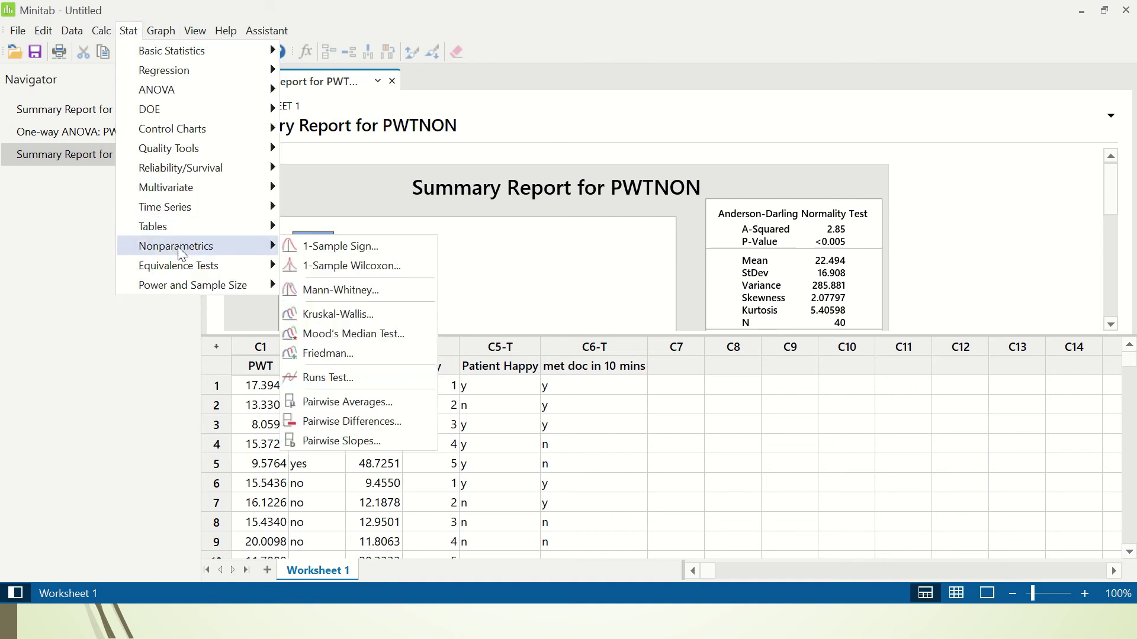
{"action": "left_click", "coordinate": [414, 335]}
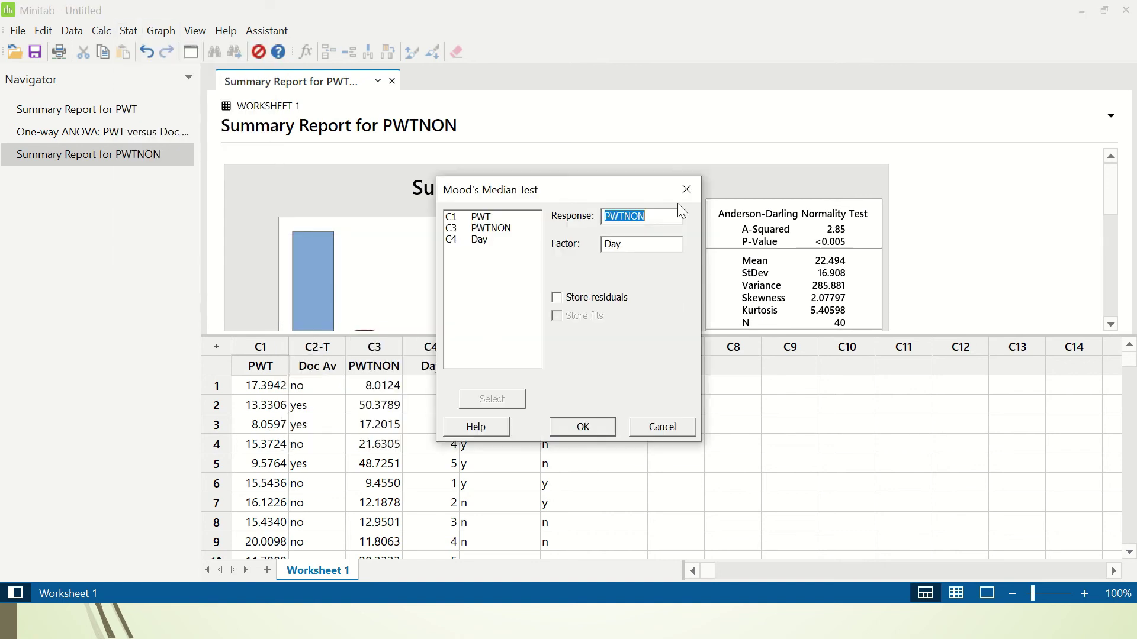
{"action": "double_click", "coordinate": [511, 229]}
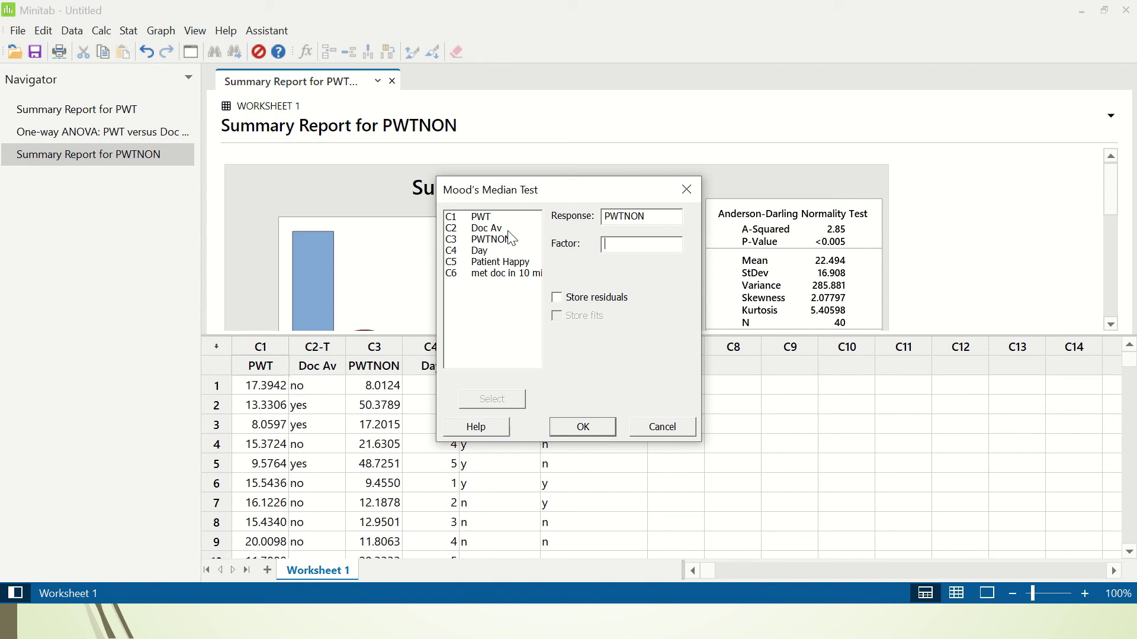
{"action": "double_click", "coordinate": [480, 251]}
{"action": "left_click", "coordinate": [583, 427]}
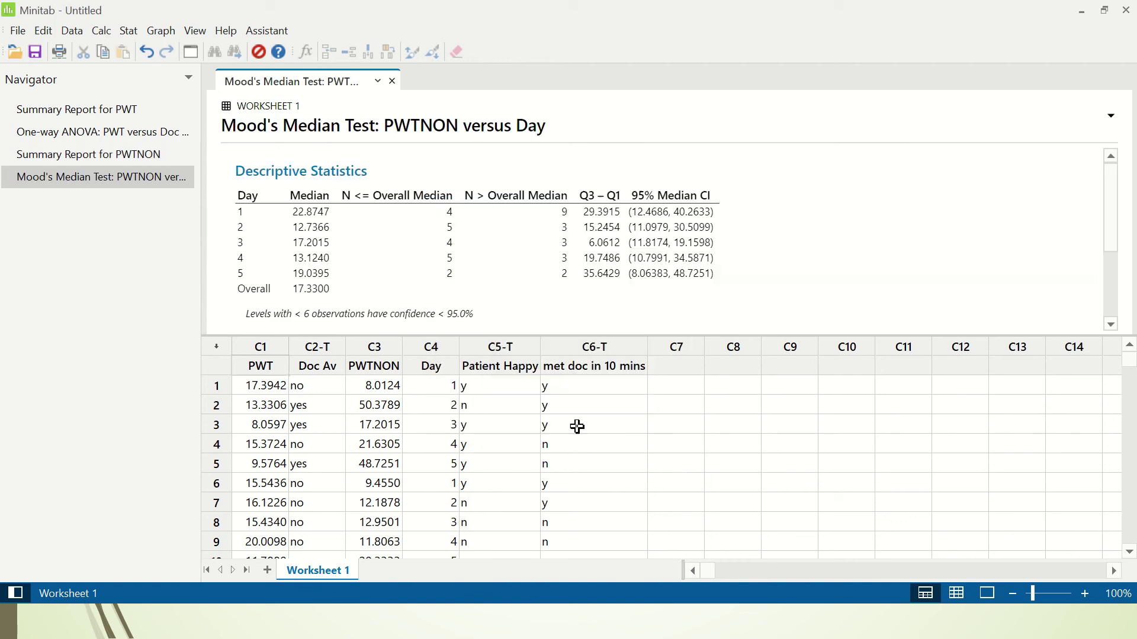
{"action": "scroll", "coordinate": [403, 267], "scroll_direction": "down", "scroll_amount": 5}
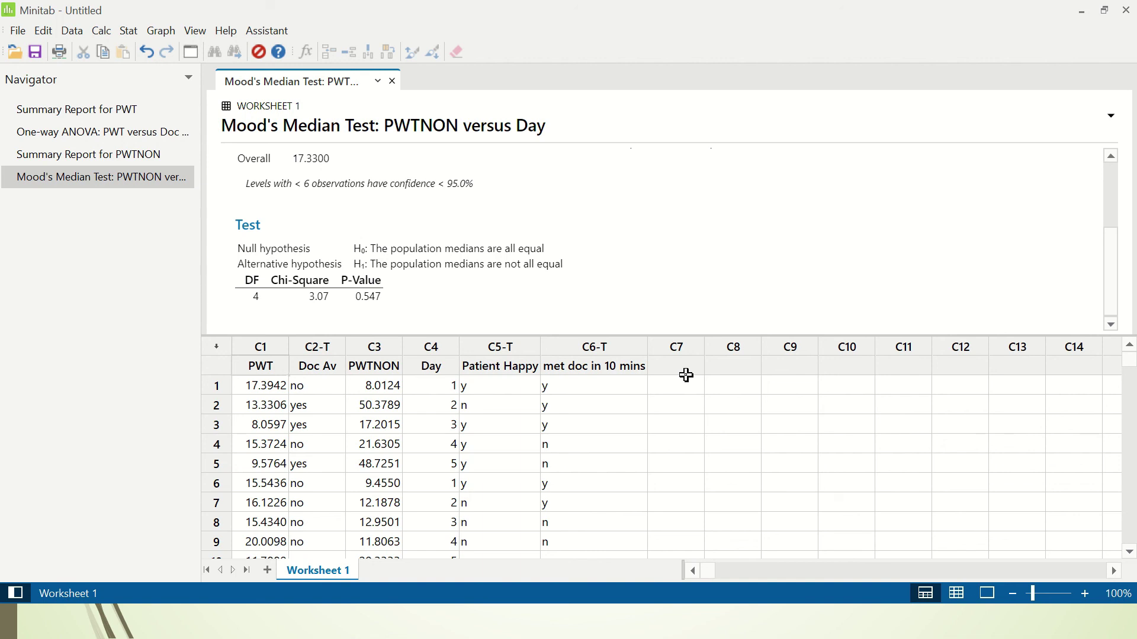
Step: Run a chi-square association test of Patient Happy (rows) versus met doc in 10 mins (columns)
{"action": "left_click", "coordinate": [129, 30]}
{"action": "mouse_move", "coordinate": [195, 226]}
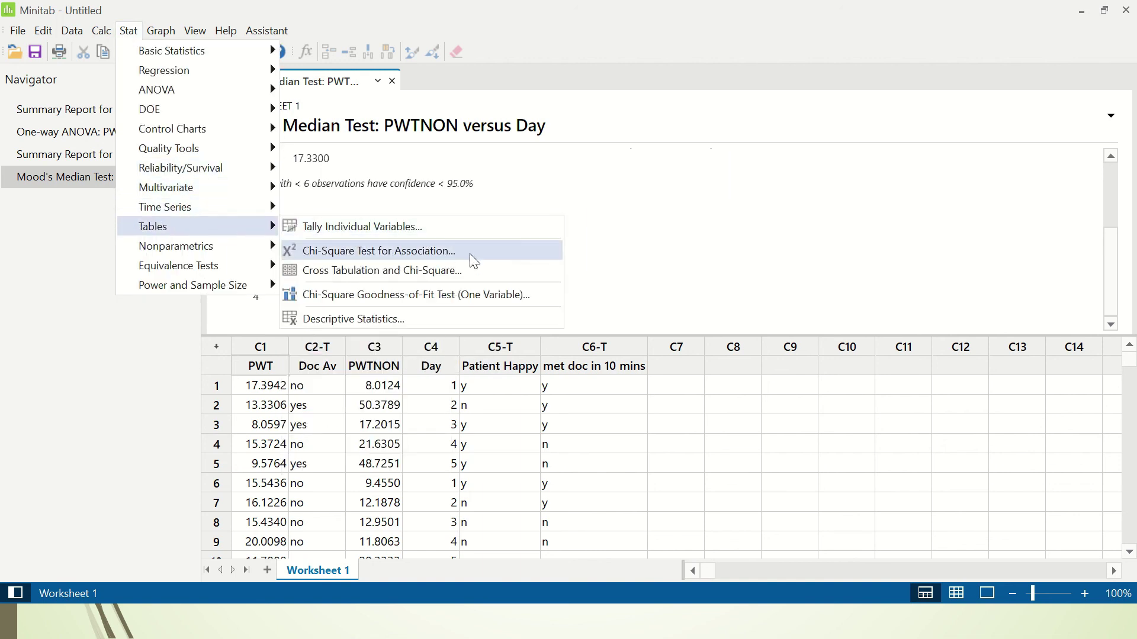
{"action": "left_click", "coordinate": [501, 250]}
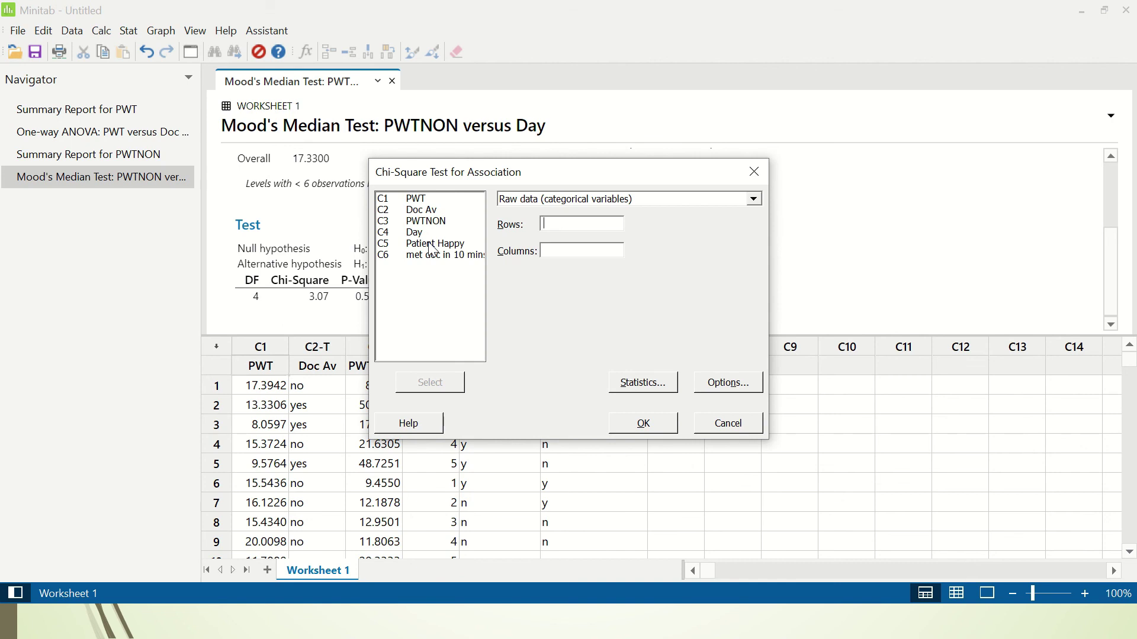
{"action": "double_click", "coordinate": [432, 249]}
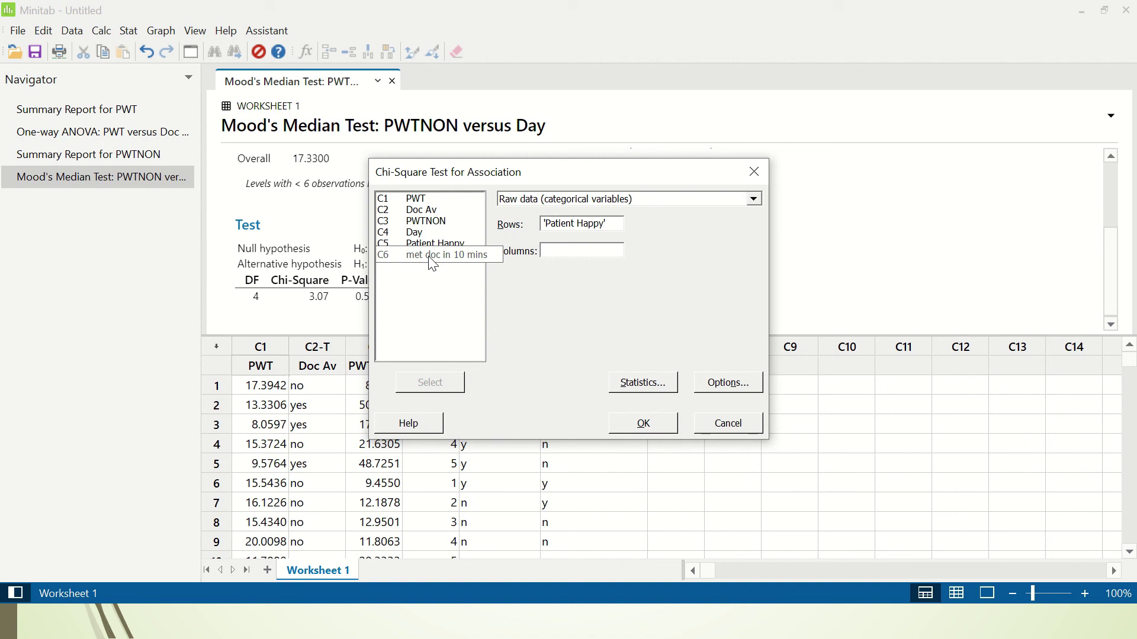
{"action": "double_click", "coordinate": [432, 256]}
{"action": "left_click", "coordinate": [642, 423]}
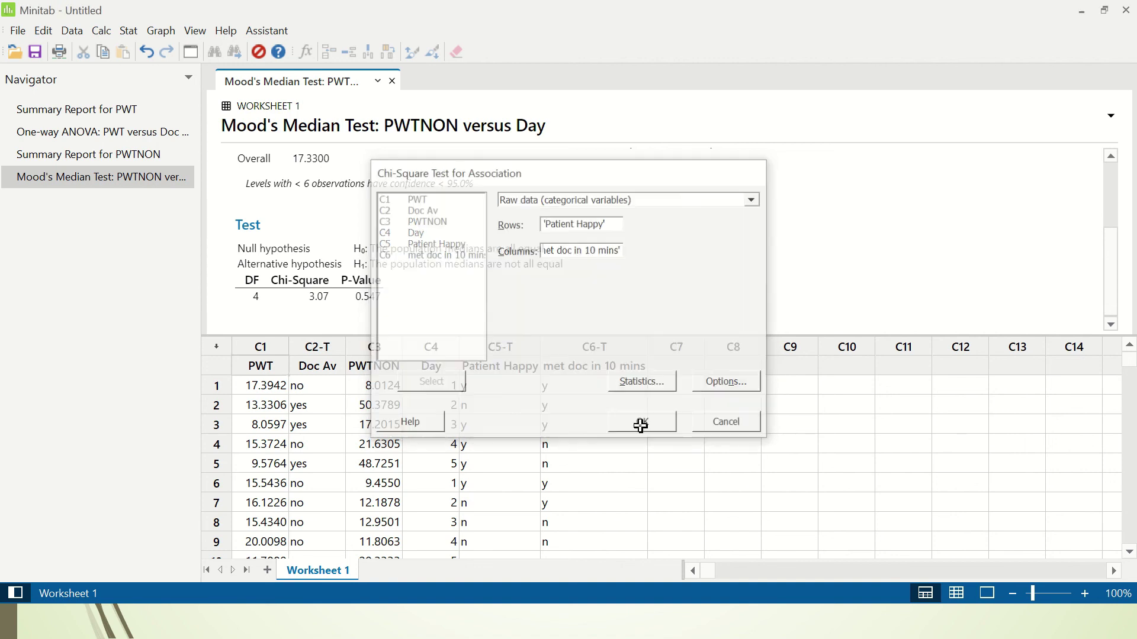
{"action": "left_click_drag", "start_coordinate": [1109, 213], "coordinate": [1110, 278]}
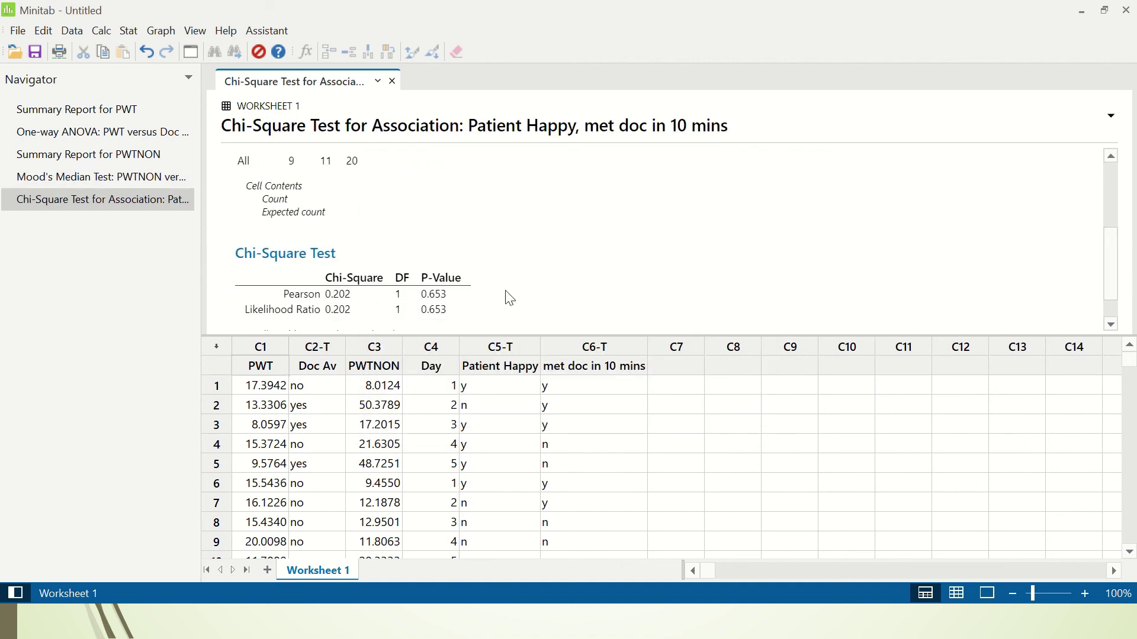